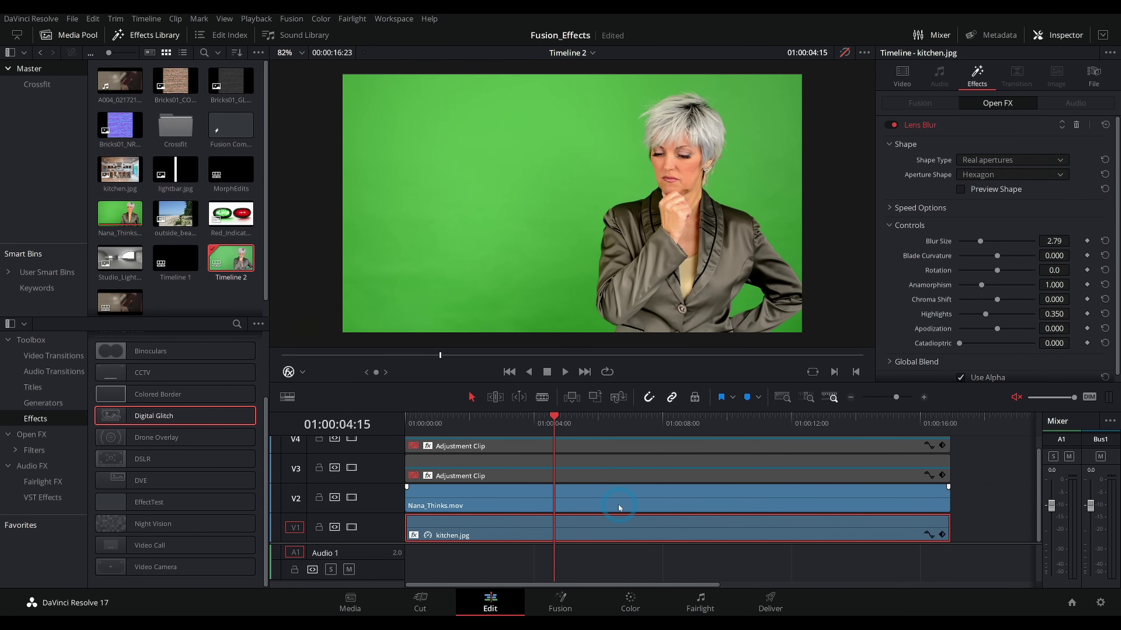
Step: Move the playhead to 01:00:10:16 and select the green-screen clip Nana_Thinks.mov on V2
drag(550, 421, 745, 439)
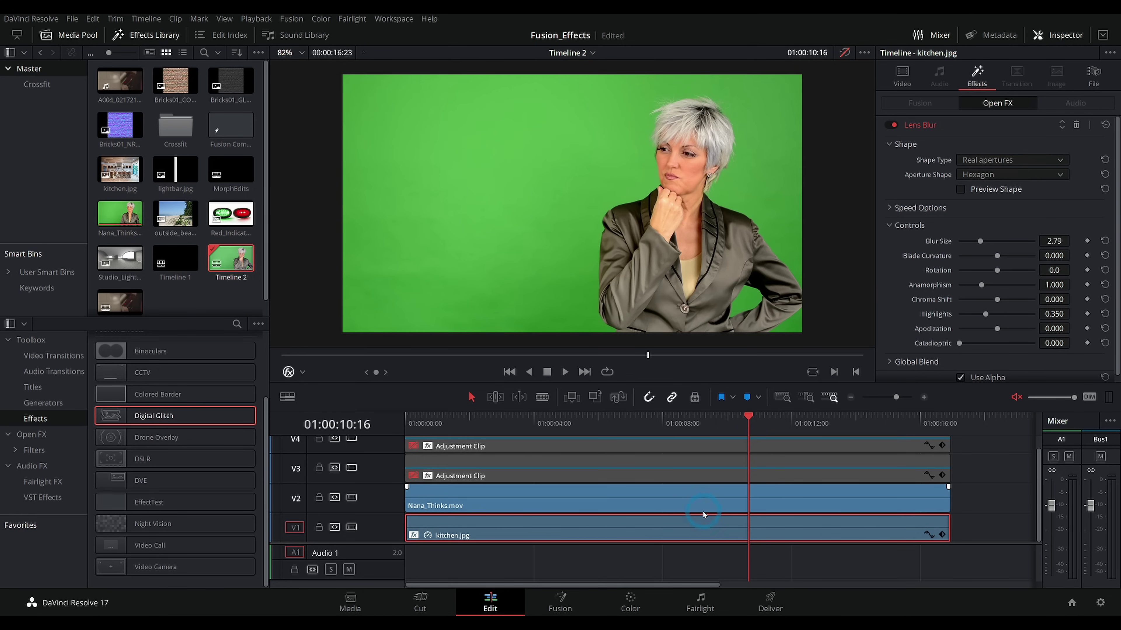
click(710, 501)
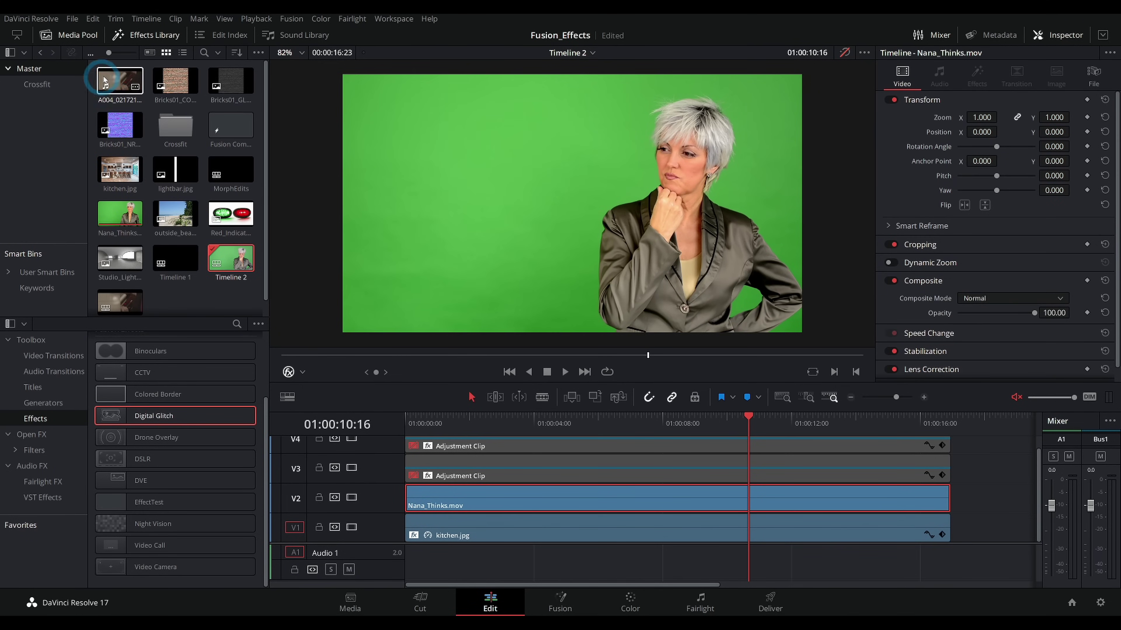
Step: Find the 3D Keyer among the Open FX effects and apply it to the Nana_Thinks.mov clip on V2
click(139, 38)
click(138, 38)
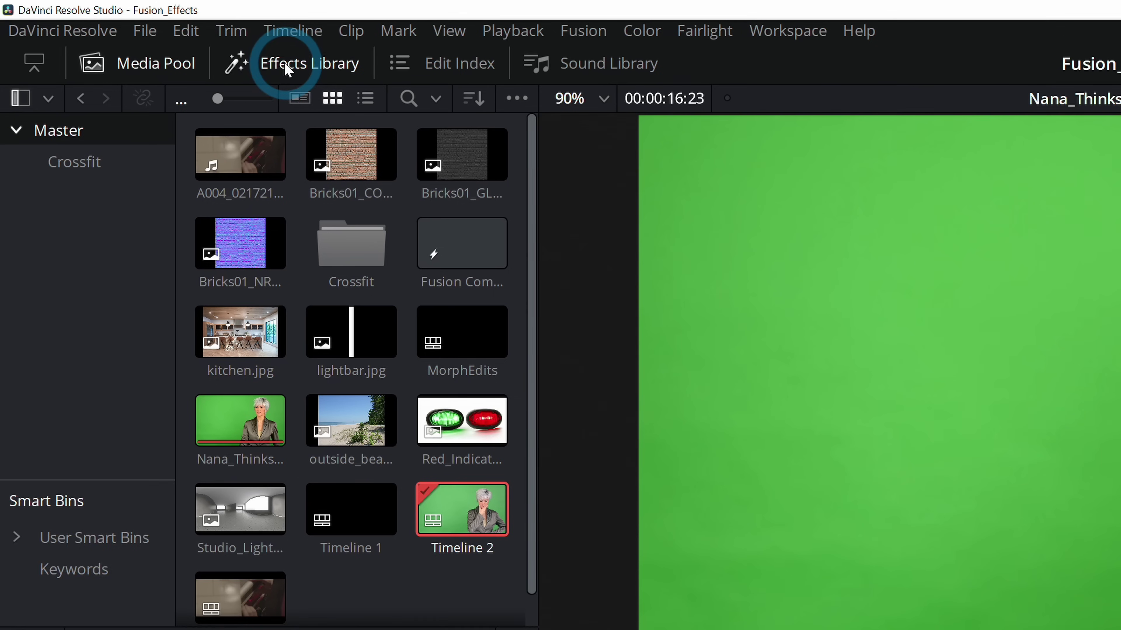
click(142, 36)
click(145, 38)
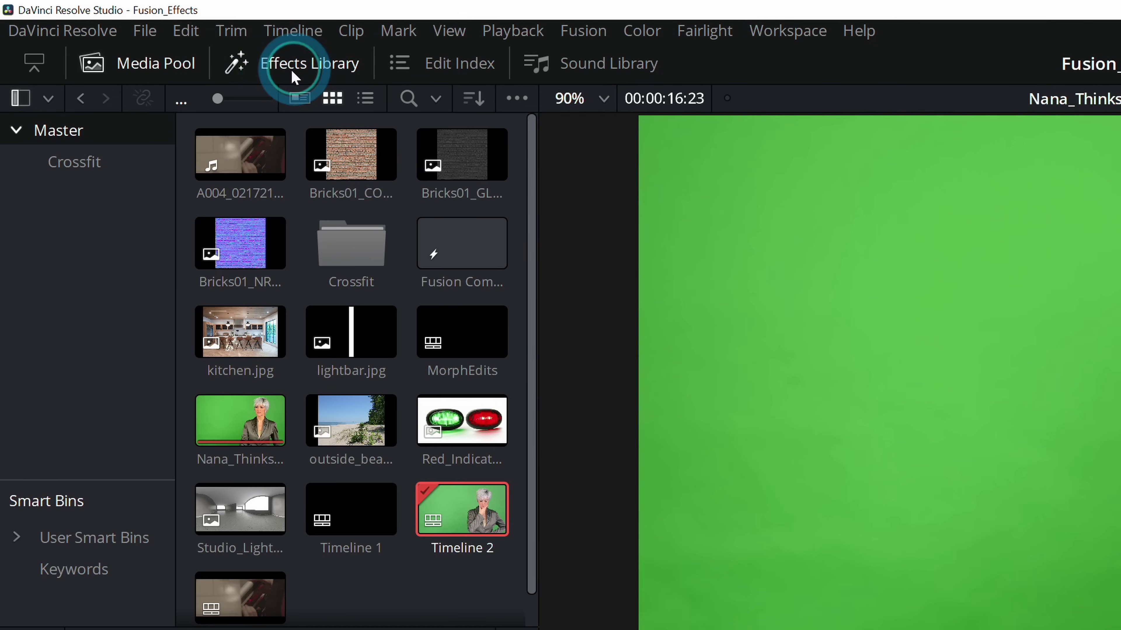
click(78, 238)
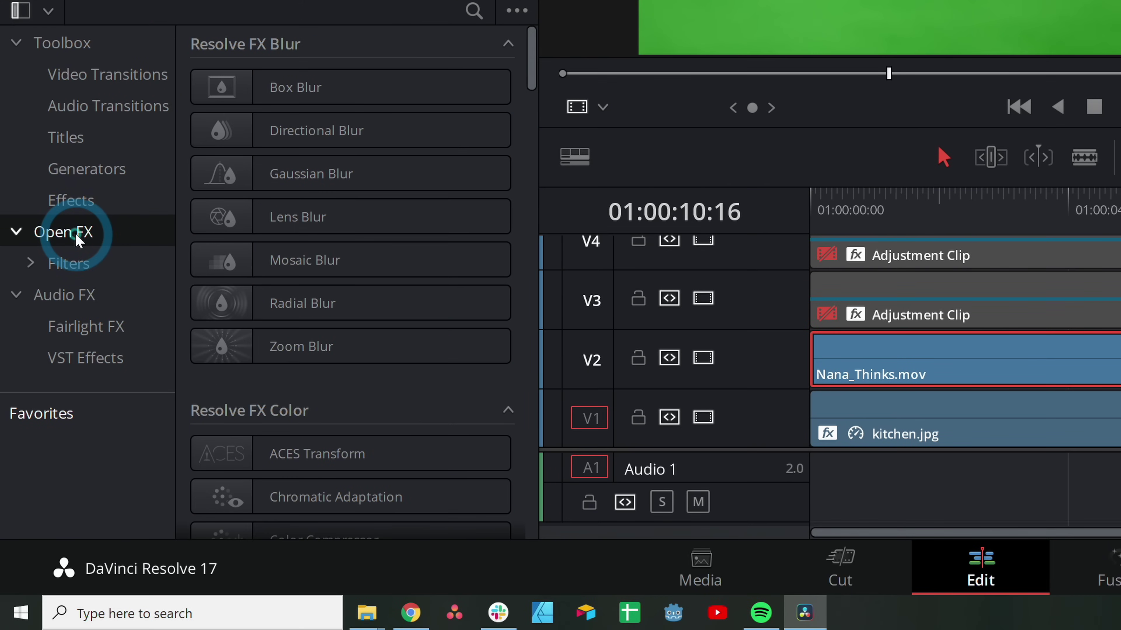
drag(531, 46, 530, 168)
click(261, 331)
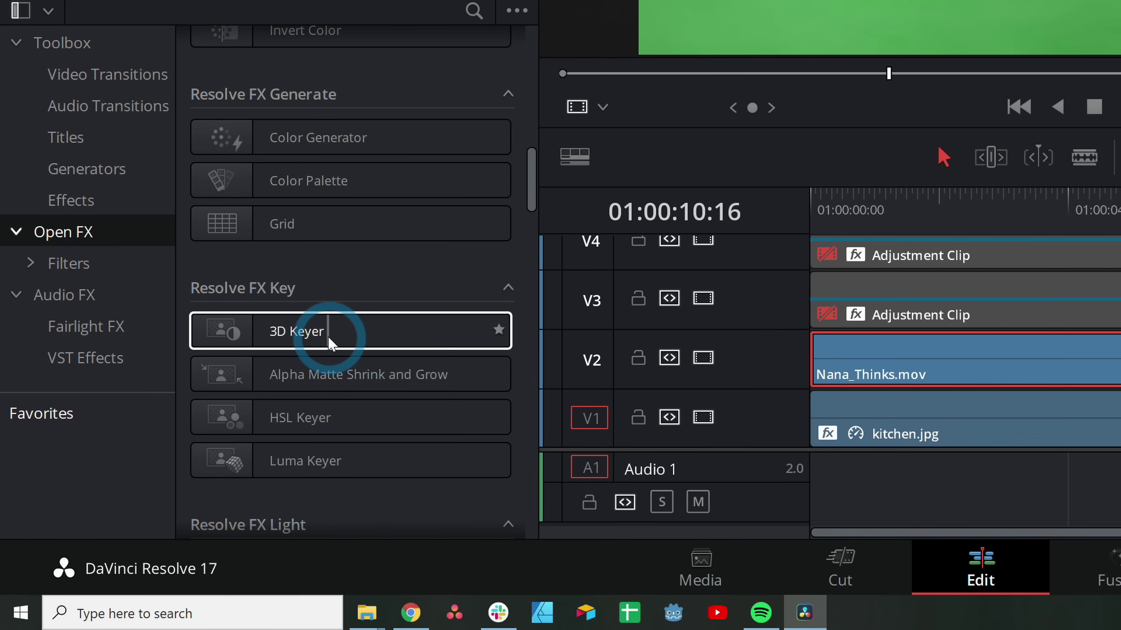
scroll(361, 298, down, 1)
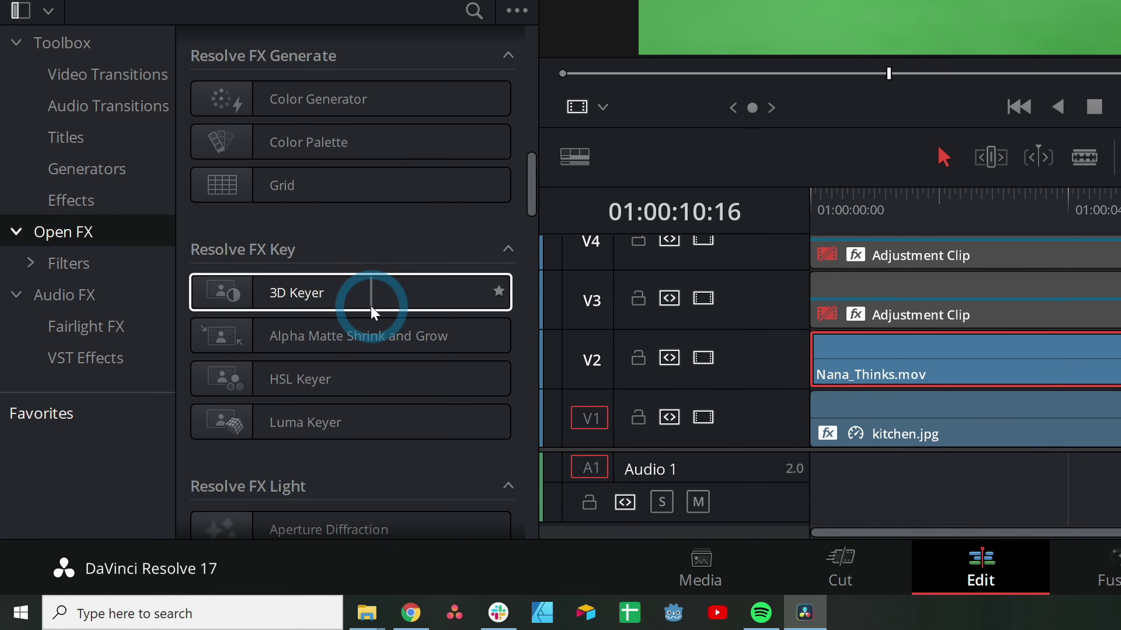
drag(348, 297, 961, 377)
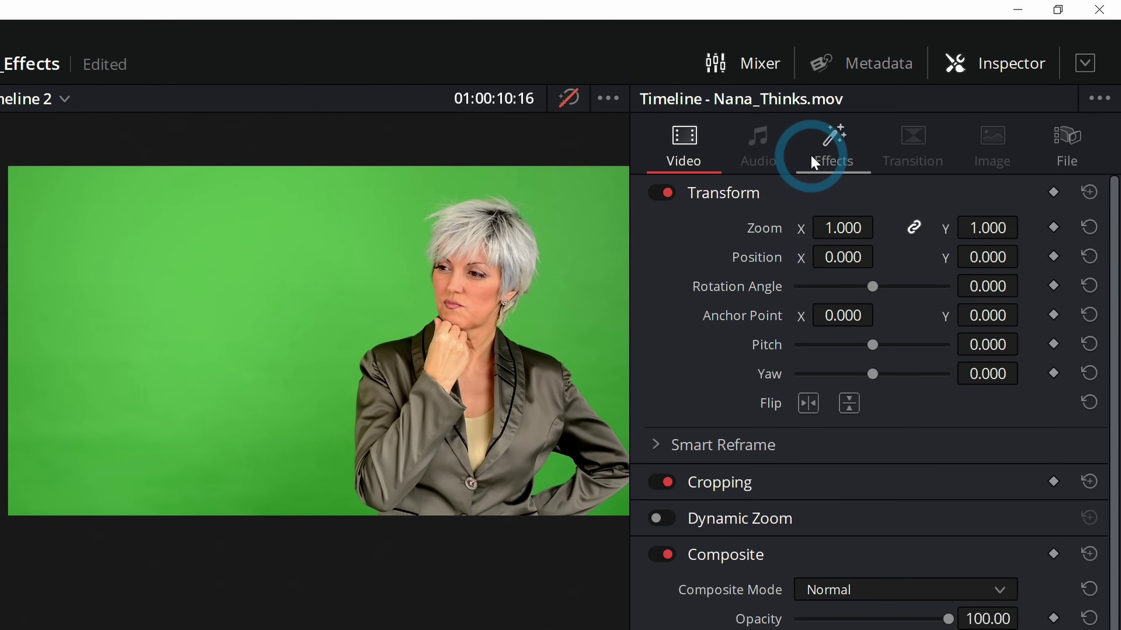
Step: Show the 3D Keyer settings of the clip and switch the viewer overlay to Open FX Overlay
click(825, 157)
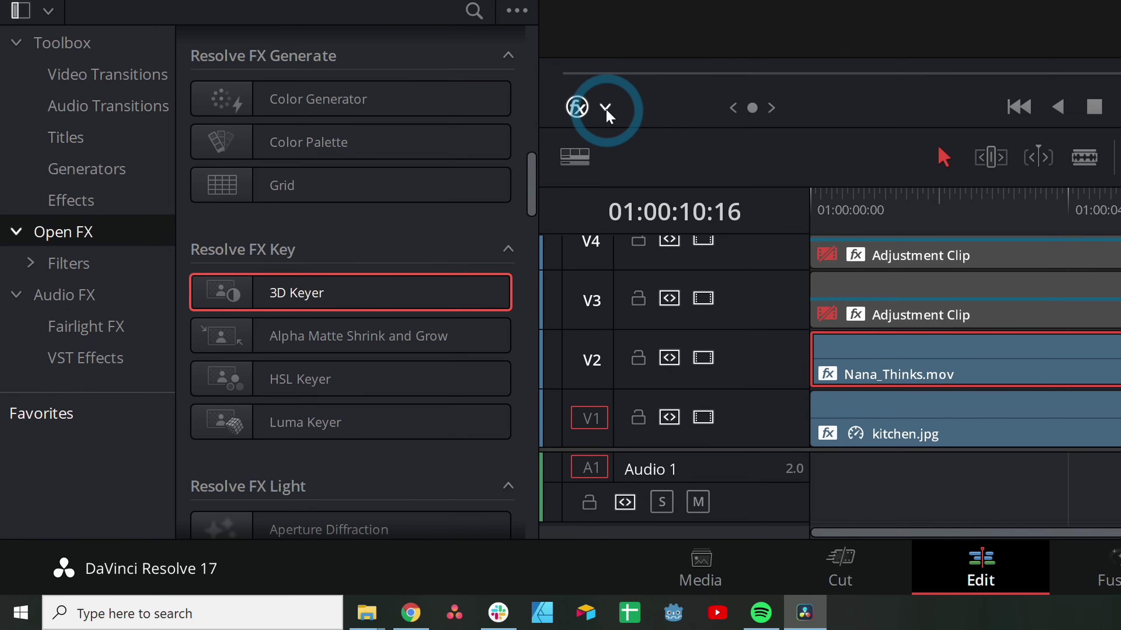
click(303, 373)
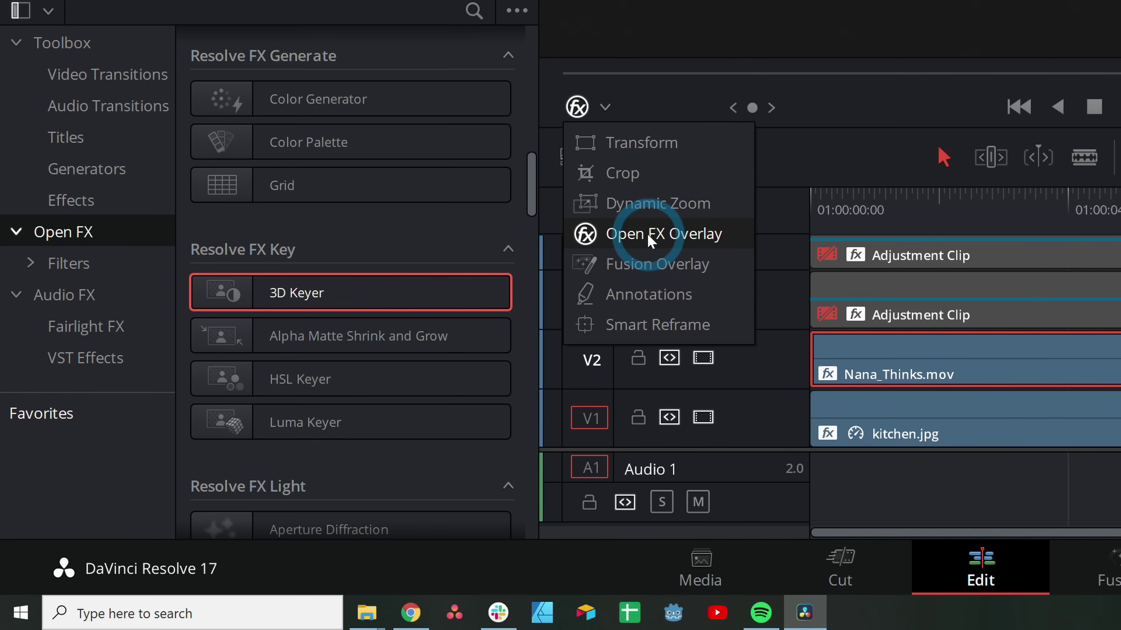
click(684, 245)
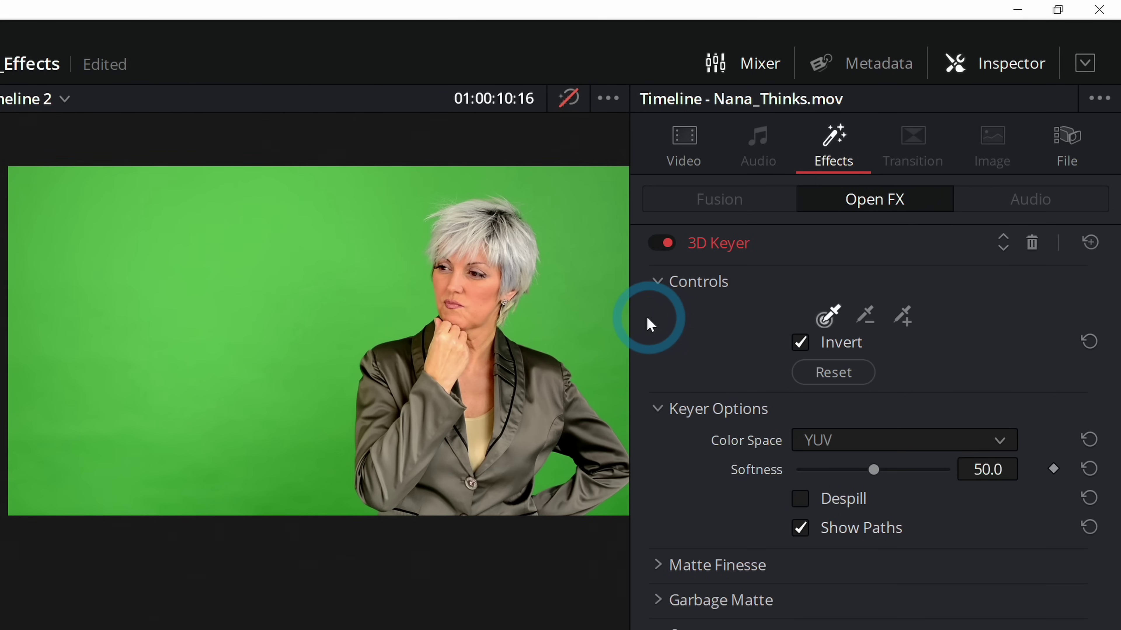
Step: Sample the green background beside the woman's head with a short vertical keyer stroke and check the edges of the key
click(908, 327)
drag(595, 338, 598, 296)
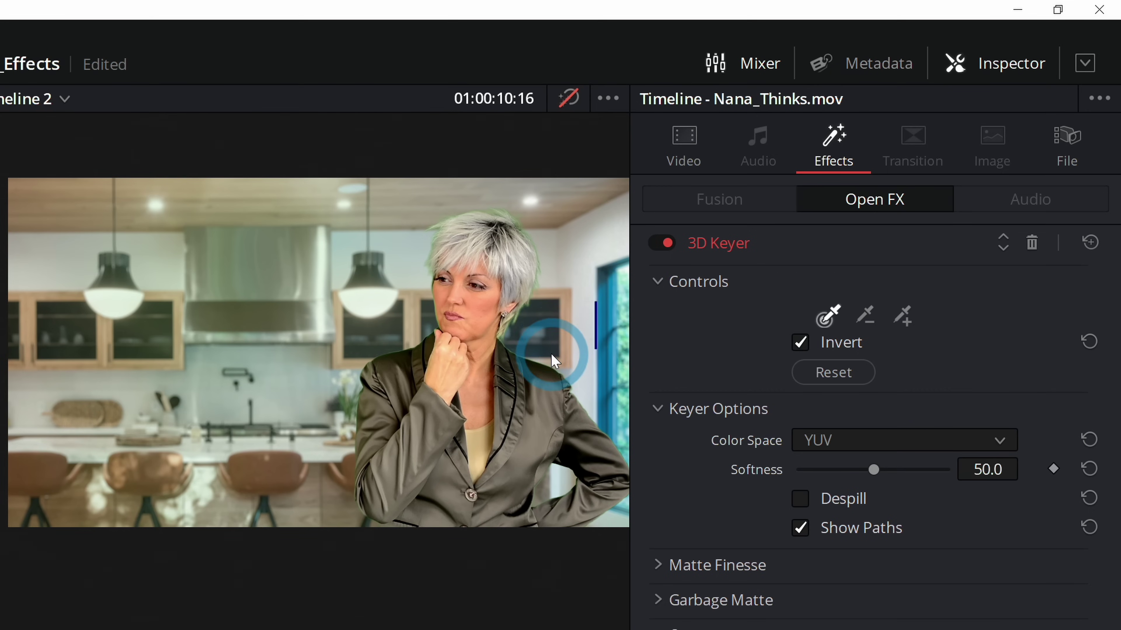
scroll(247, 382, up, 3)
mouse_move(261, 387)
mouse_down()
mouse_move(201, 407)
mouse_move(246, 383)
mouse_up()
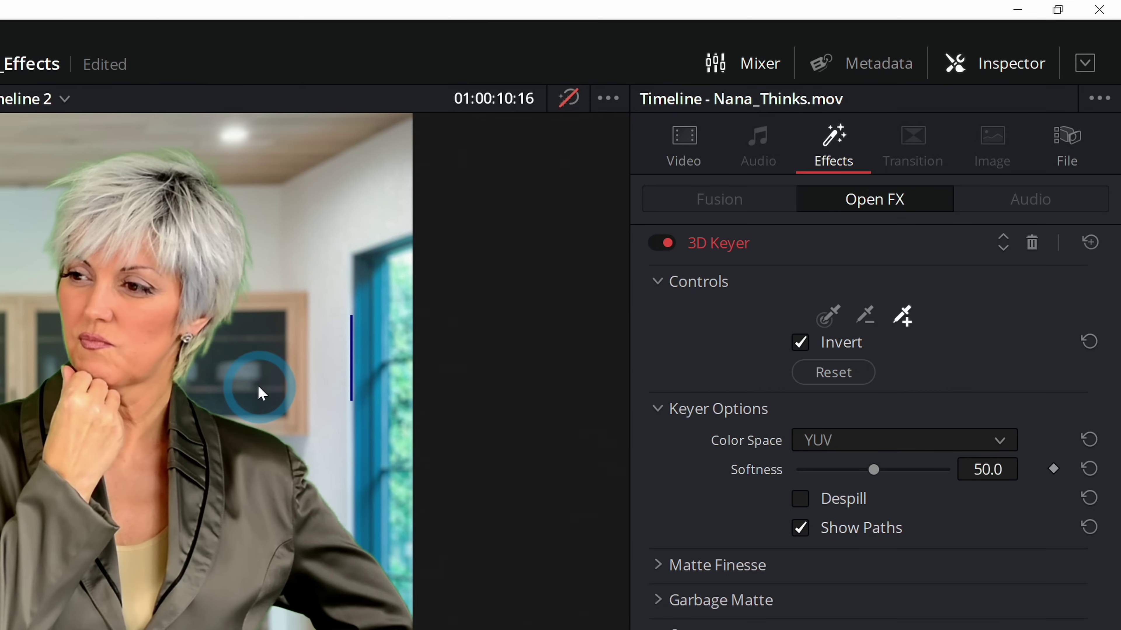
scroll(282, 376, down, 3)
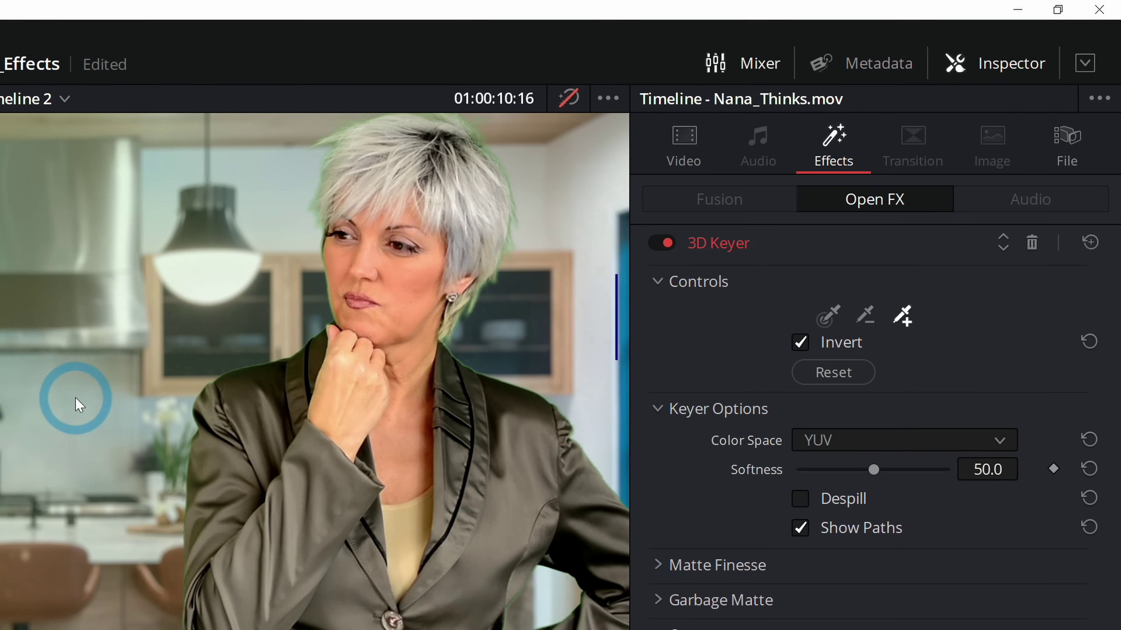
scroll(240, 423, down, 2)
drag(258, 364, 318, 391)
key(shift+z)
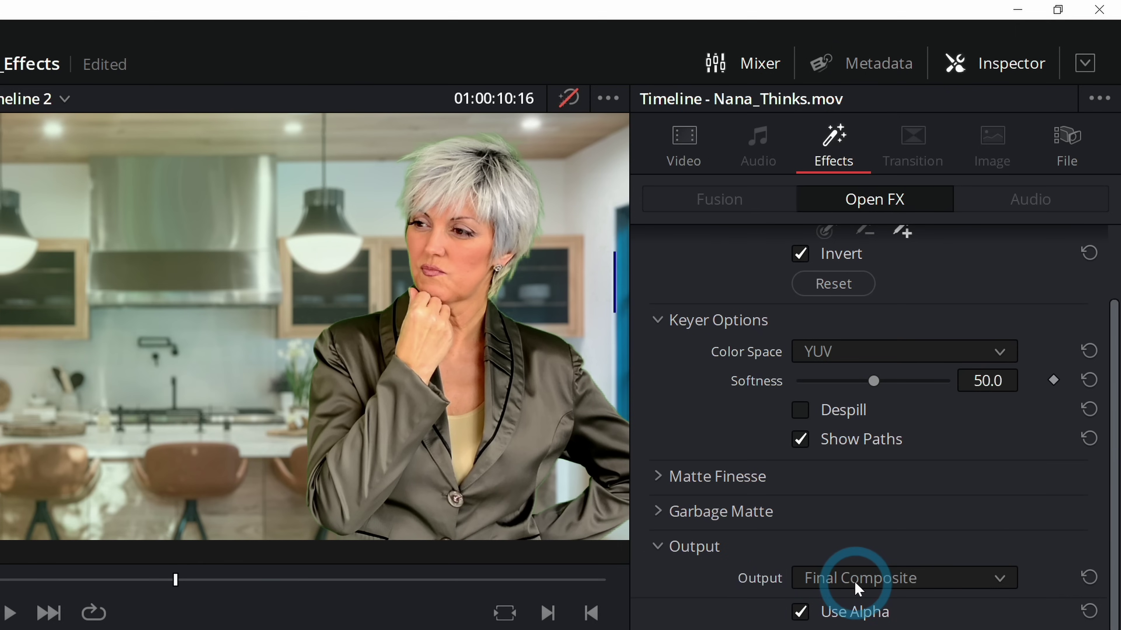
Step: Set the 3D Keyer output to Alpha Highlight B/W to view the matte
click(855, 582)
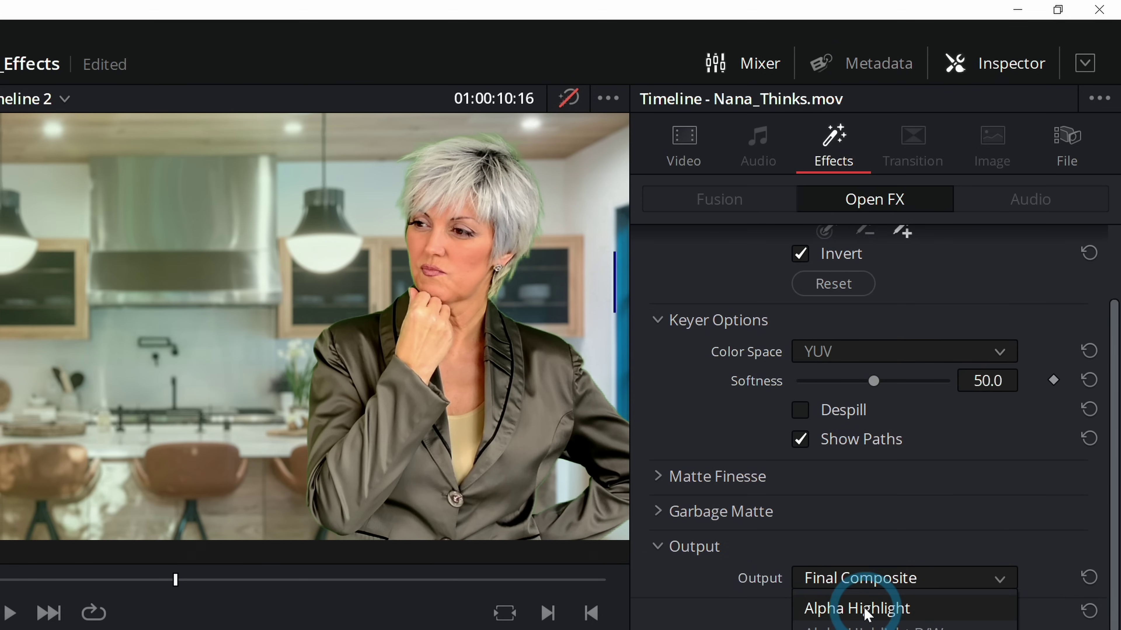
click(867, 626)
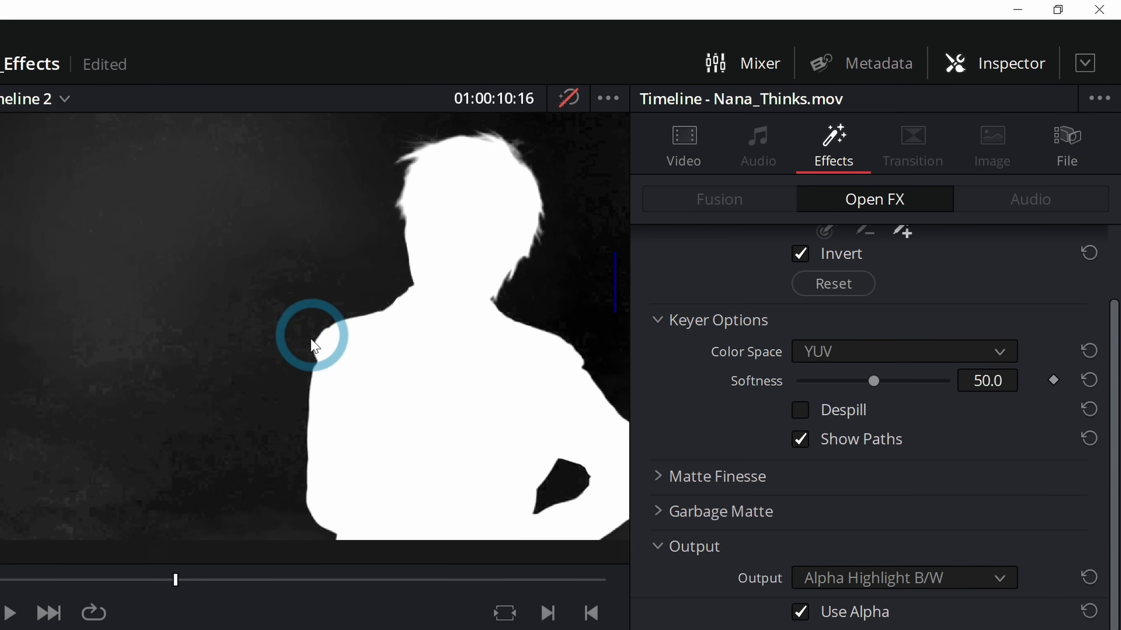
drag(228, 339, 291, 333)
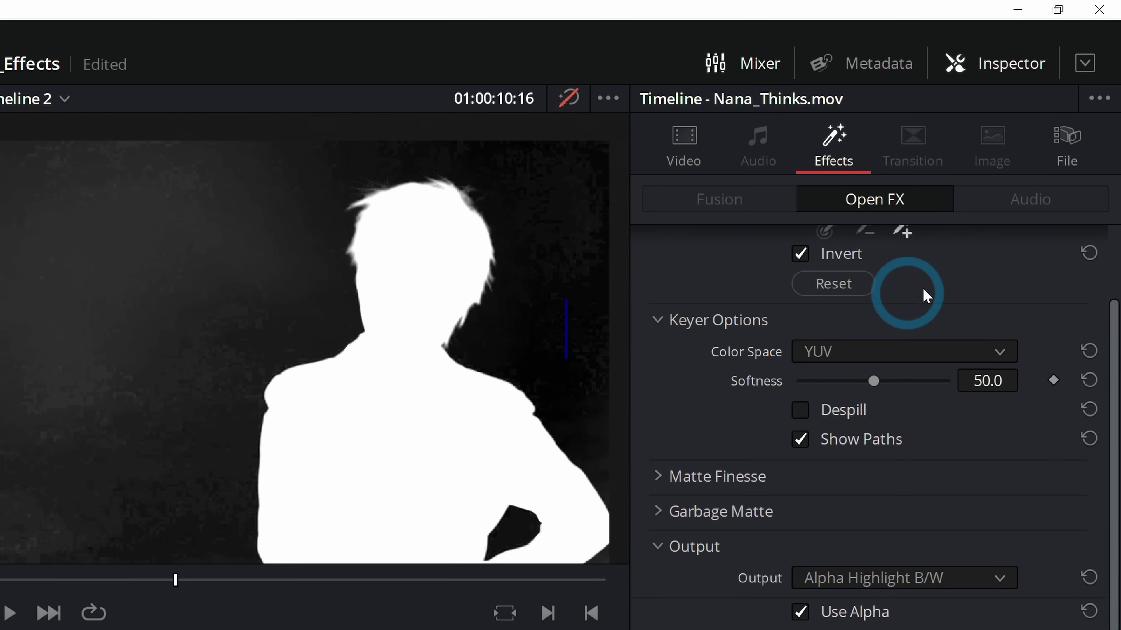
Step: Add three more keyer strokes over the grey background areas on both sides of the woman to clean up the matte
scroll(931, 318, up, 2)
click(903, 316)
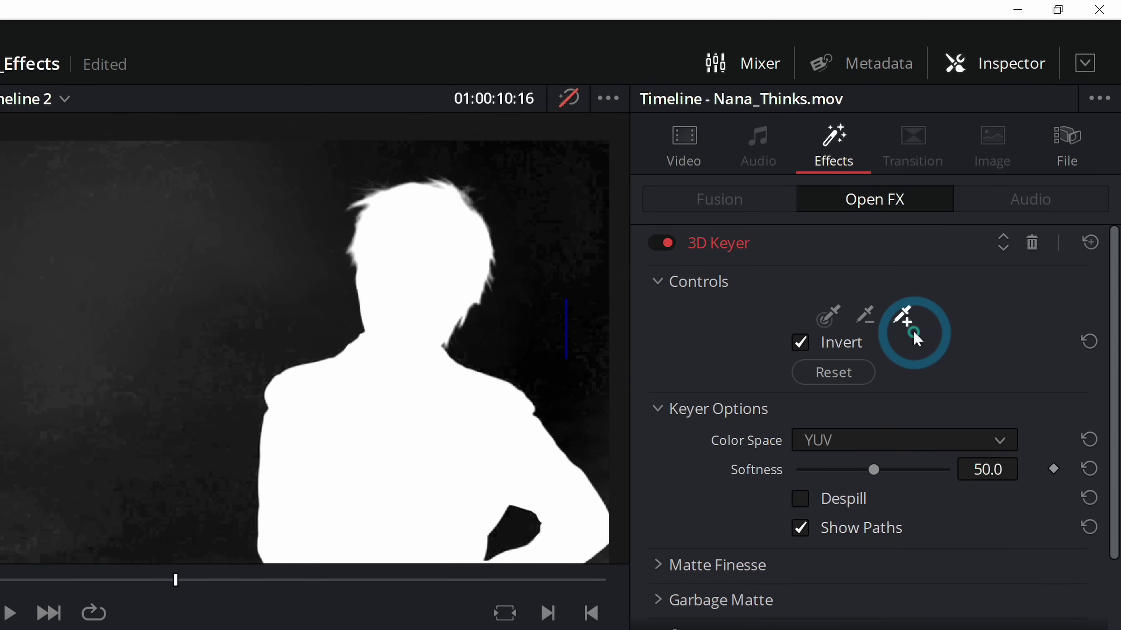
drag(110, 262, 88, 292)
drag(141, 475, 108, 459)
drag(536, 223, 542, 218)
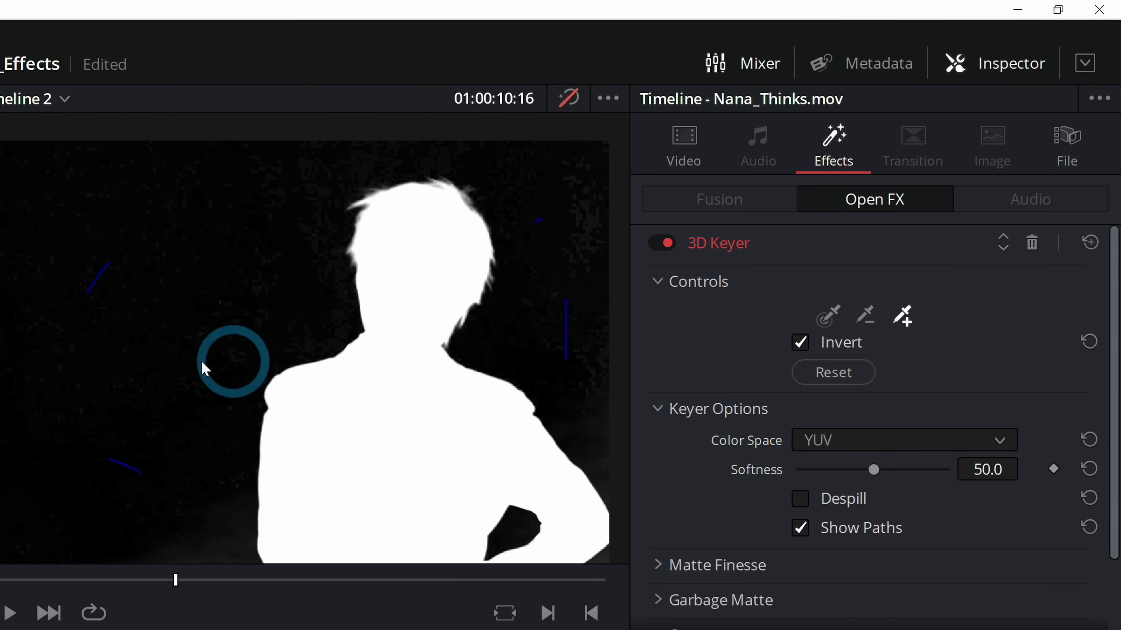
Step: Return the 3D Keyer output to Final Composite and check the woman's hair edges closely for green spill
scroll(725, 380, down, 3)
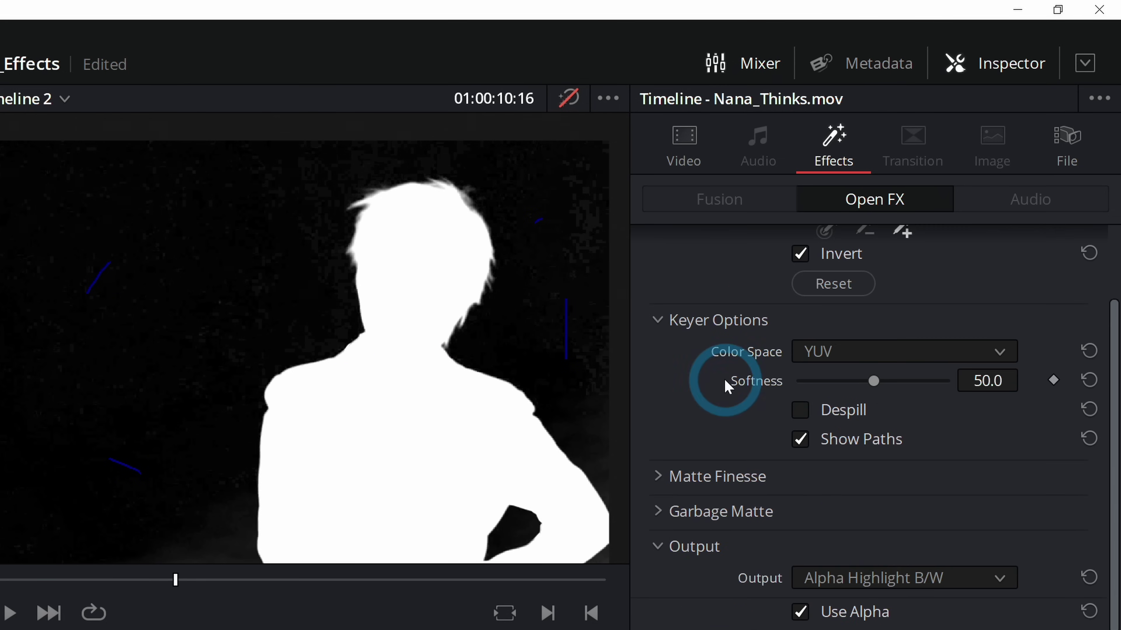
click(896, 581)
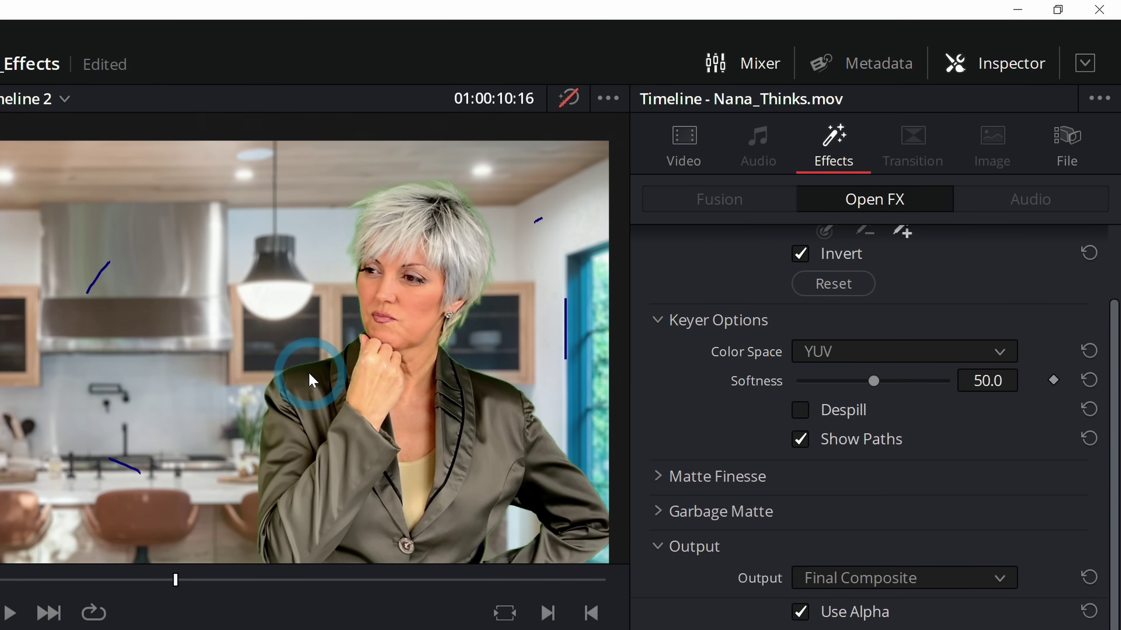
scroll(507, 255, up, 2)
drag(534, 256, 0, 315)
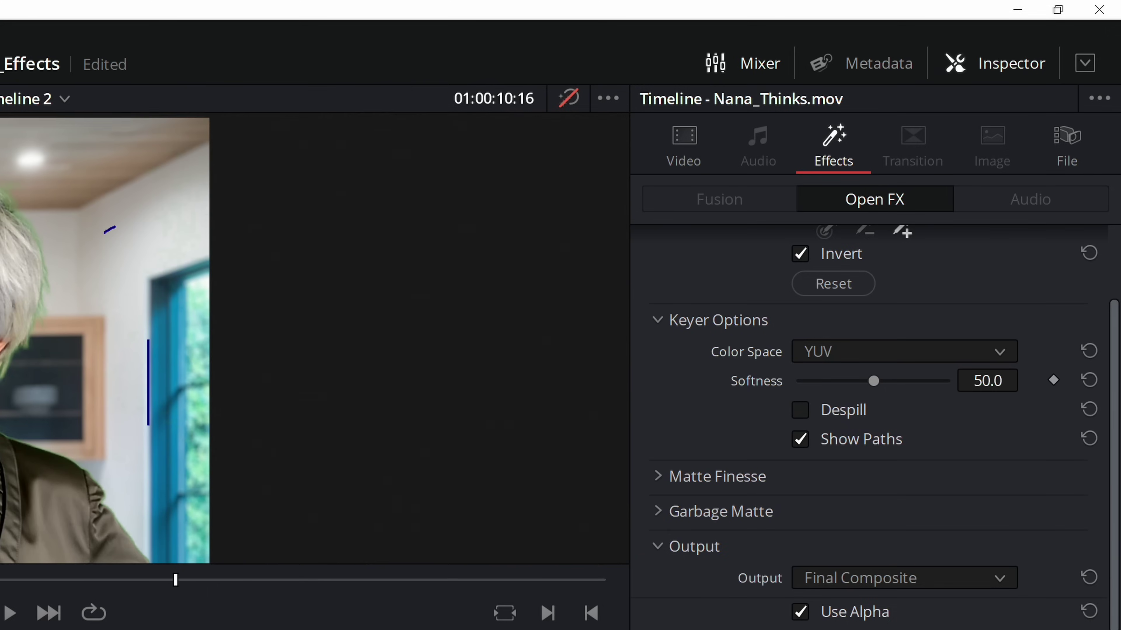
scroll(44, 306, up, 3)
drag(0, 179, 161, 177)
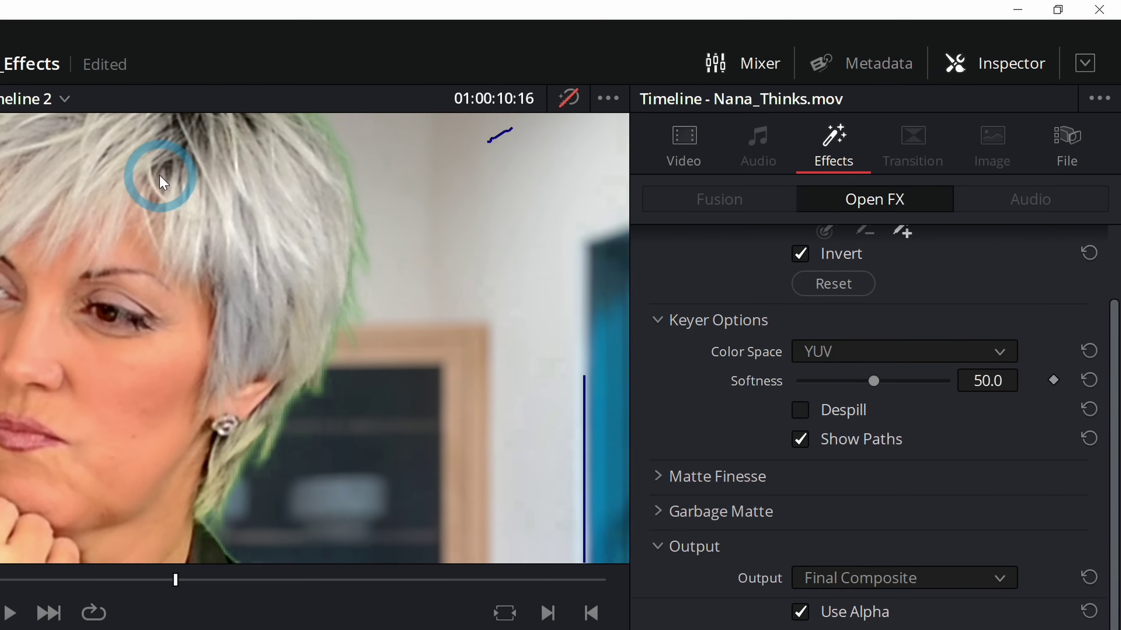
scroll(161, 181, down, 3)
scroll(366, 401, up, 2)
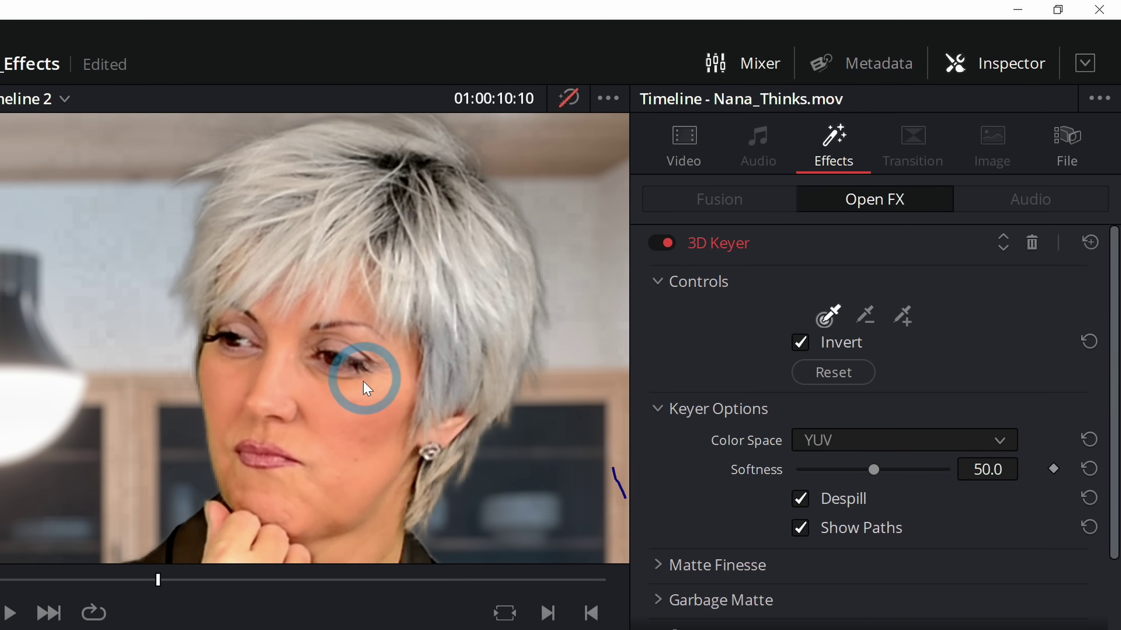
Step: Compare the hair edges with Despill off and on, leaving Despill enabled
click(802, 499)
click(802, 498)
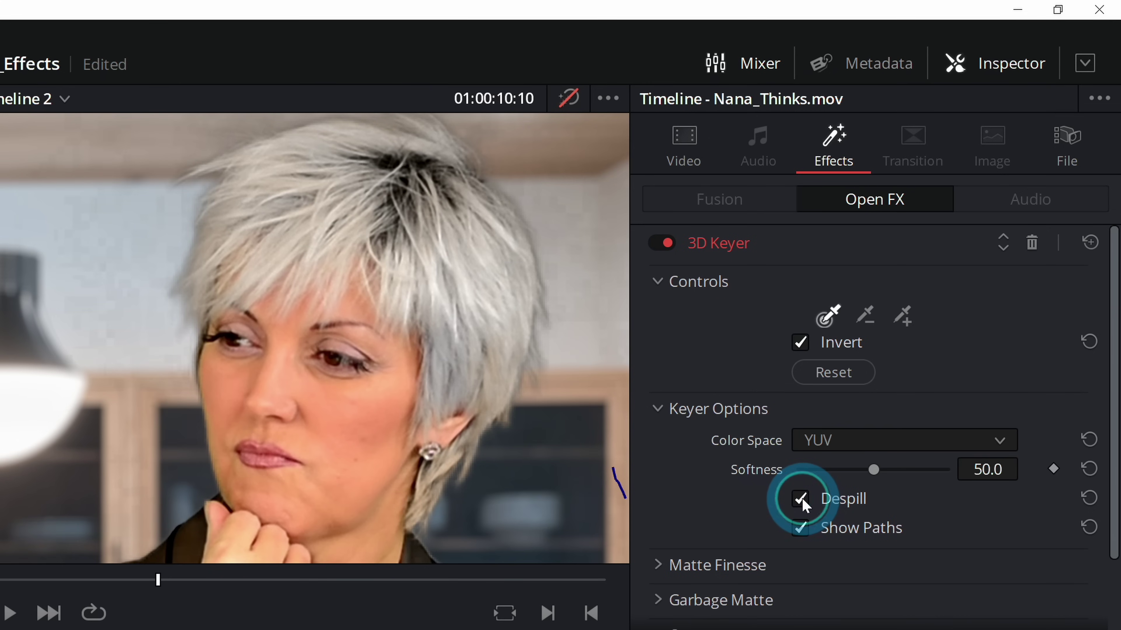
click(801, 501)
click(801, 501)
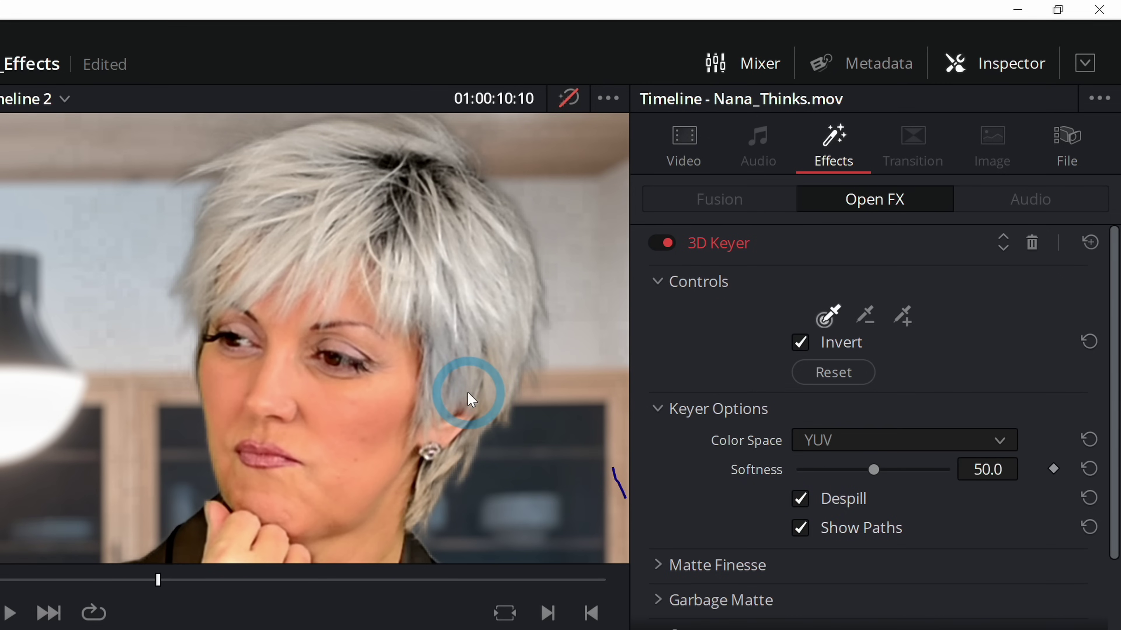
Step: In Matte Finesse, set Clean Black to about 17.9, Clean White to about 10.9 and In/Out Ratio to about -20.9, then inspect the edges
scroll(729, 428, down, 3)
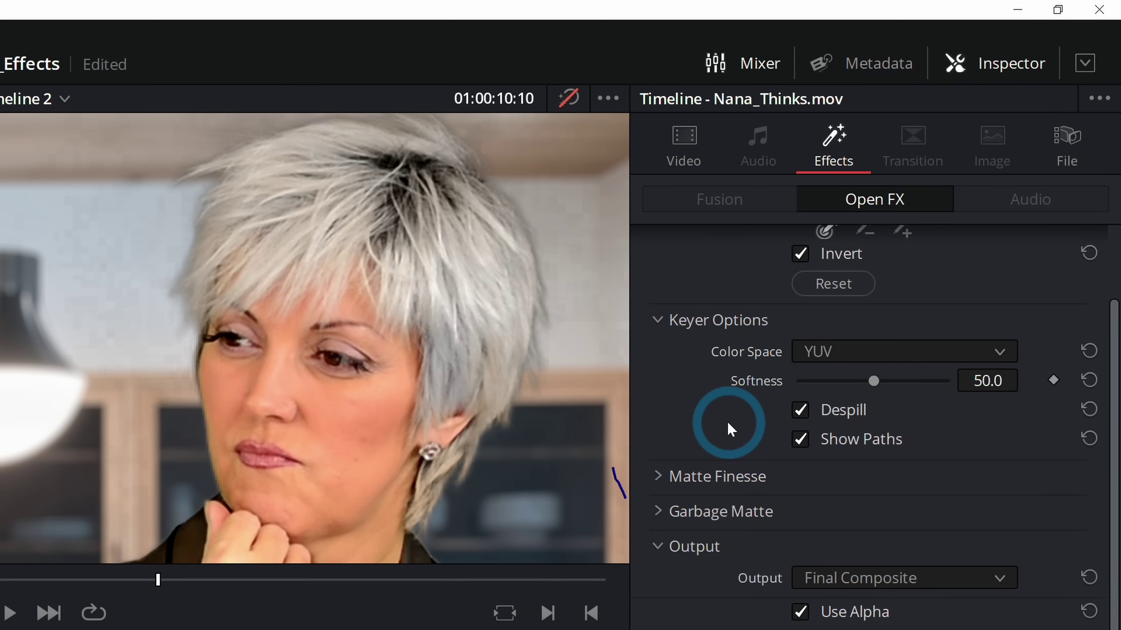
click(658, 479)
scroll(723, 455, down, 2)
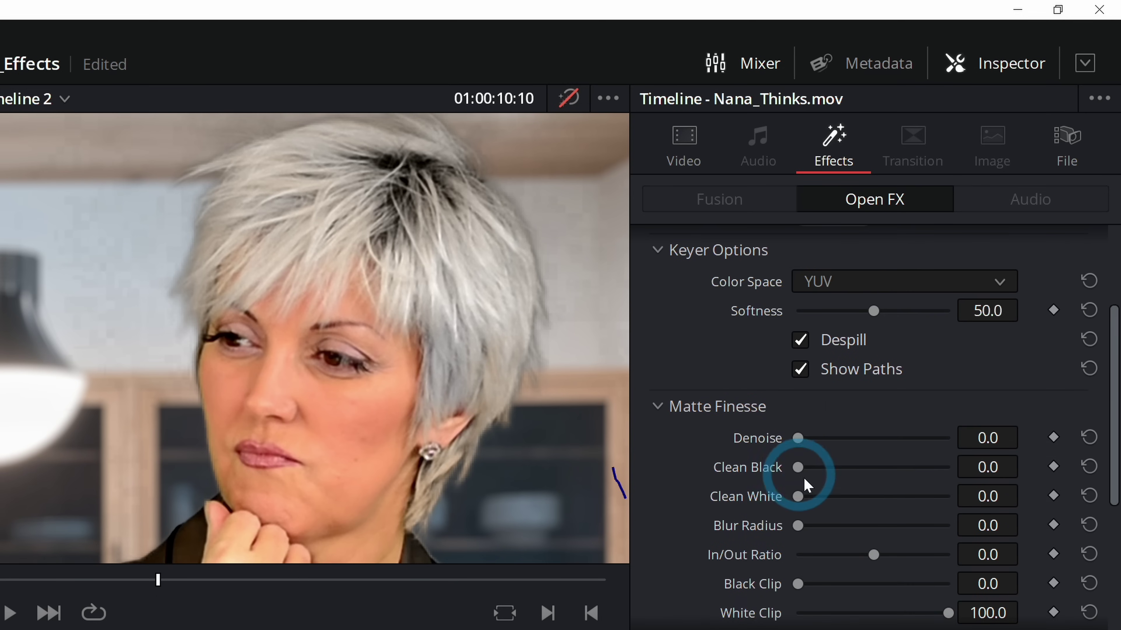
drag(799, 467, 819, 469)
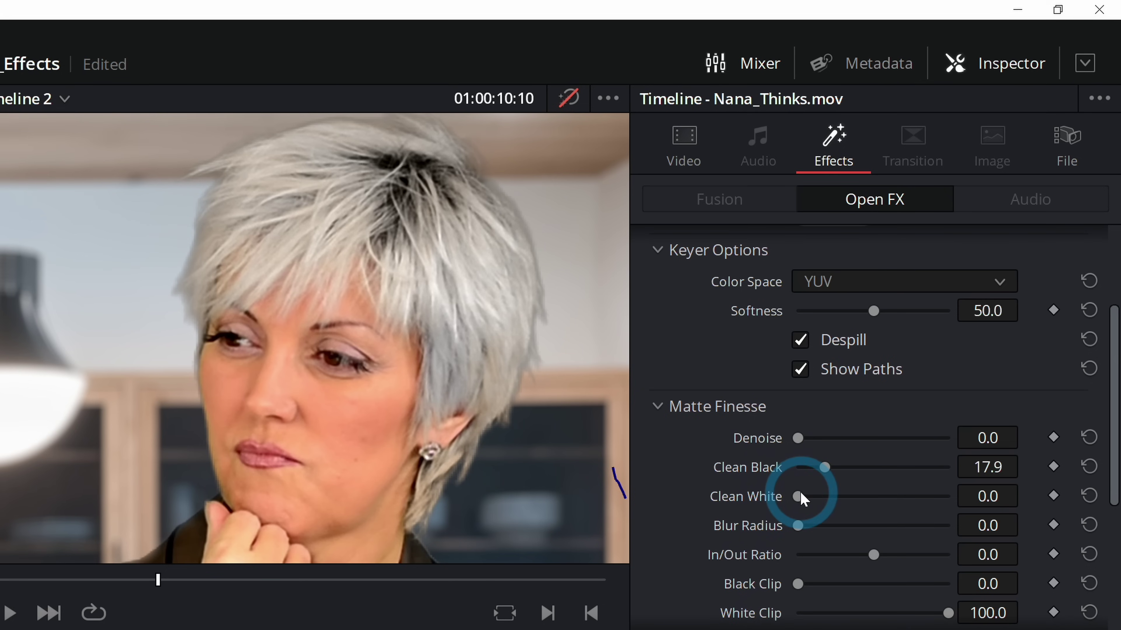
drag(799, 497, 864, 486)
scroll(814, 497, down, 2)
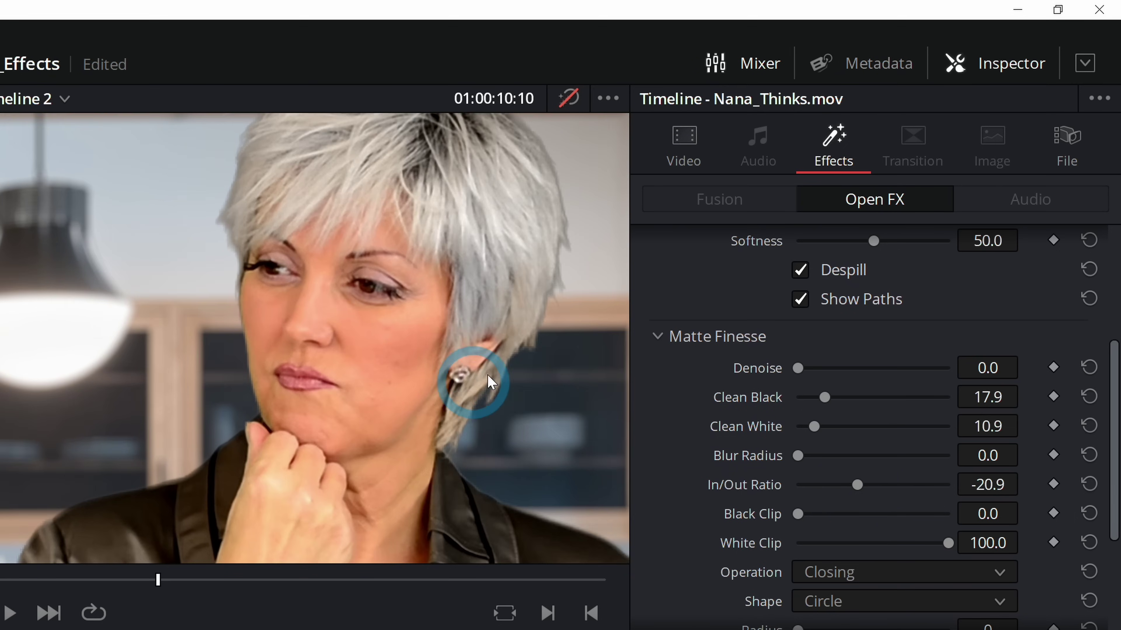
drag(488, 375, 67, 485)
scroll(185, 493, up, 3)
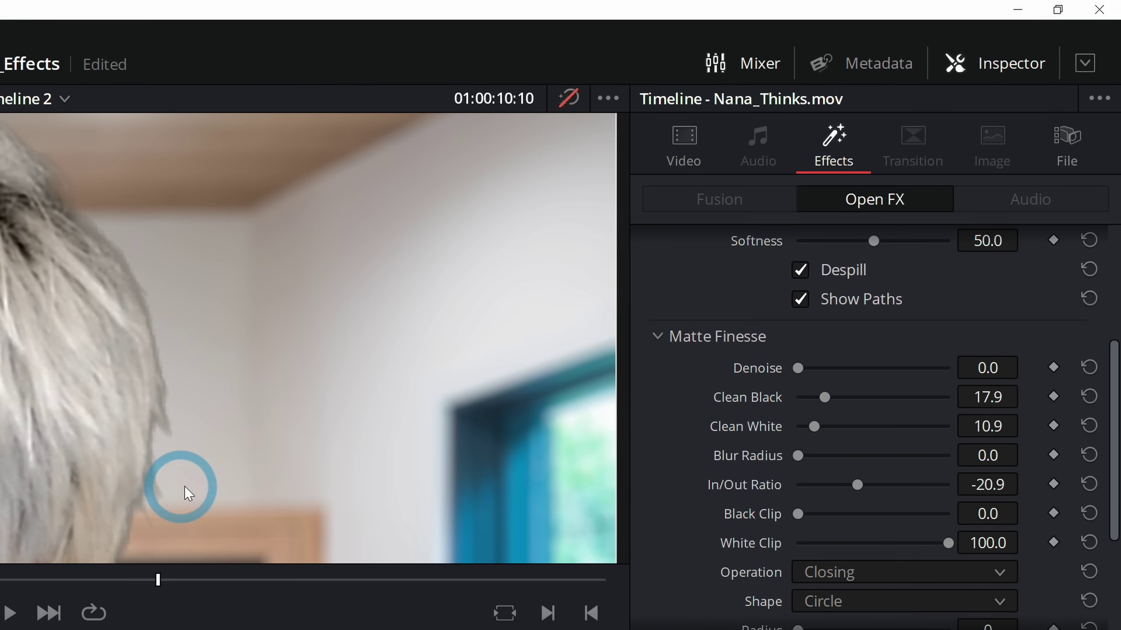
drag(200, 470, 132, 289)
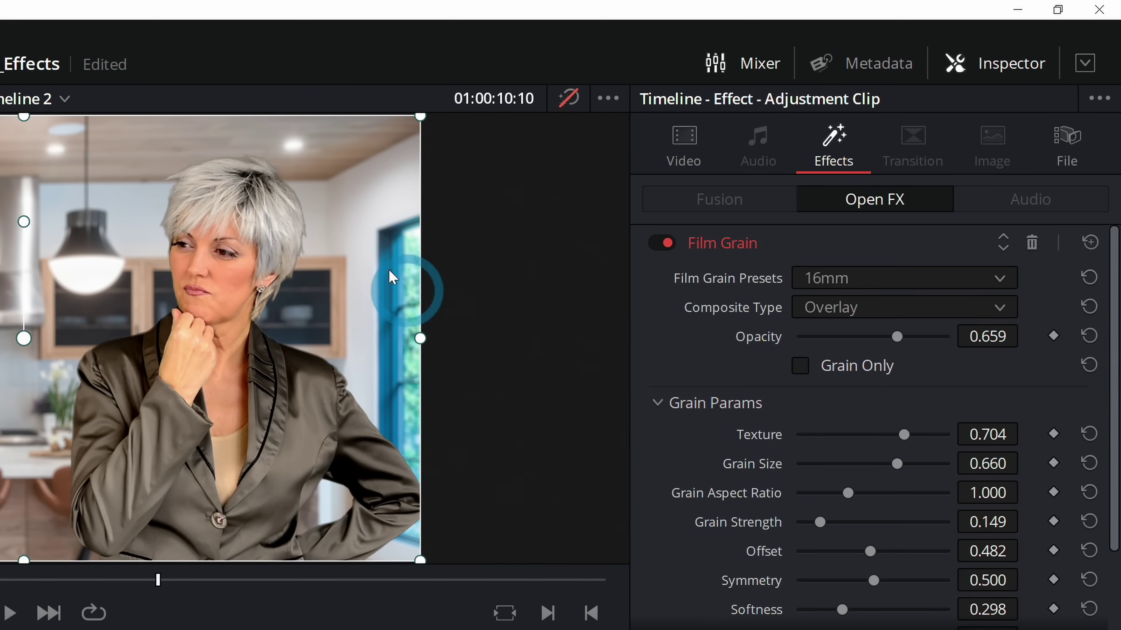
Step: Examine the woman's face and hair in the composite up close with the Film Grain adjustment clip selected
scroll(318, 334, up, 8)
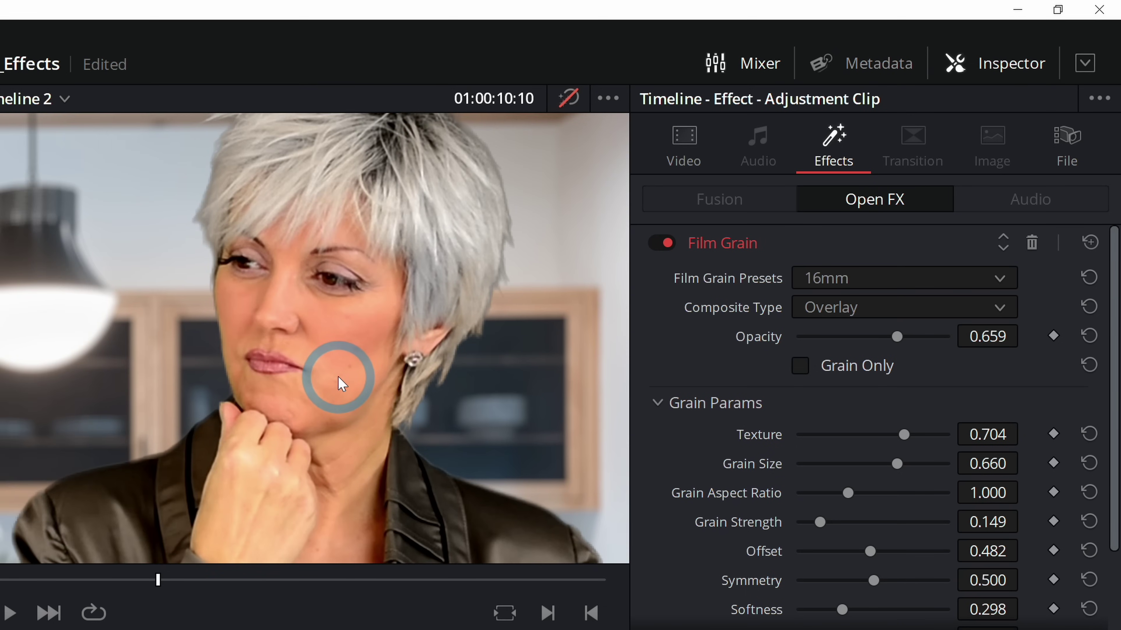
drag(342, 384, 380, 413)
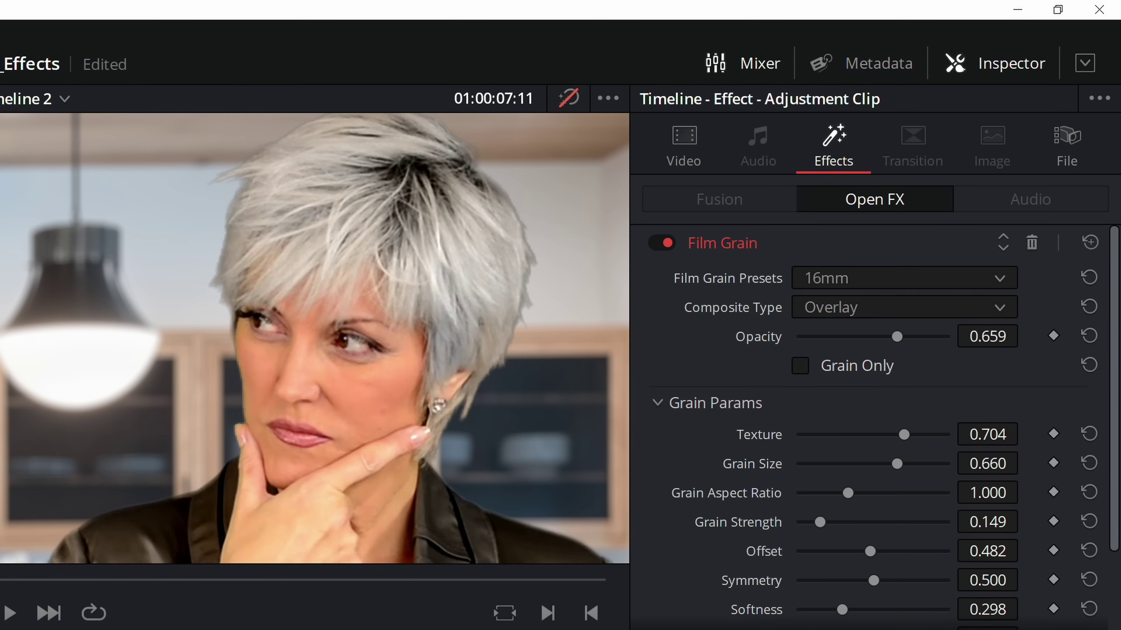
Step: Review the keyed composite at several points in the timeline and play it back, checking the woman against the kitchen background
click(47, 580)
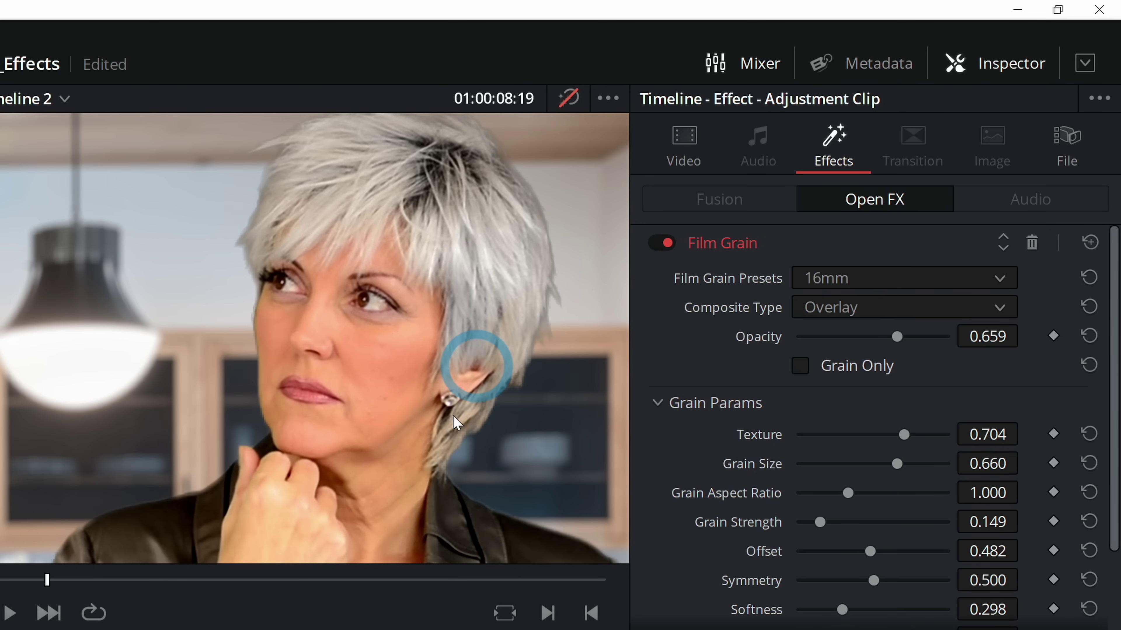
click(192, 580)
drag(195, 587, 269, 594)
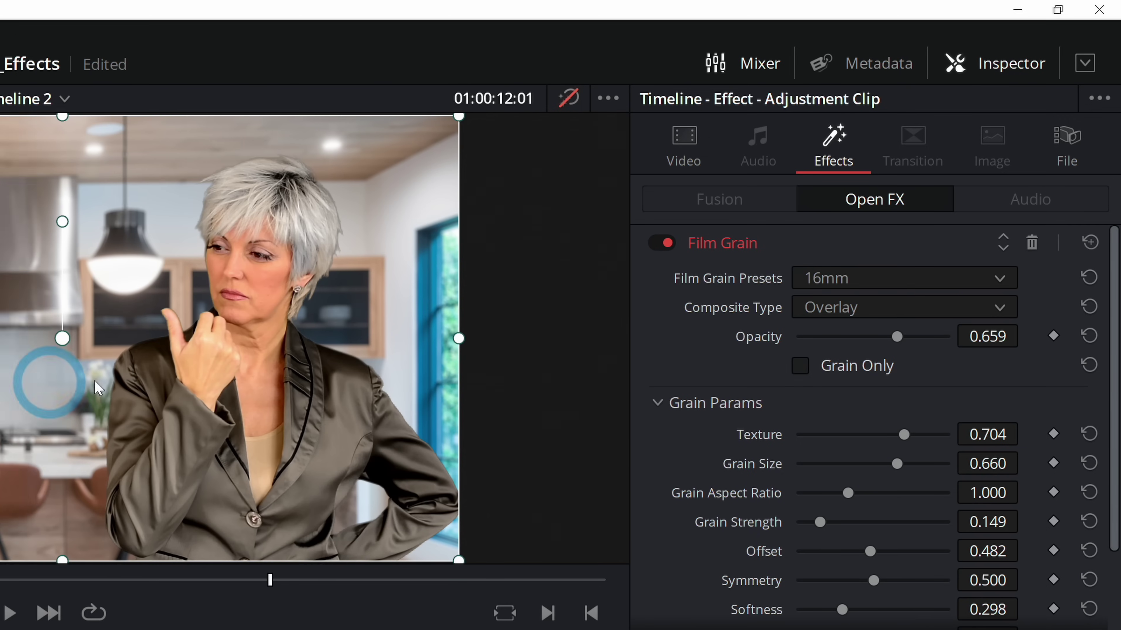
click(142, 388)
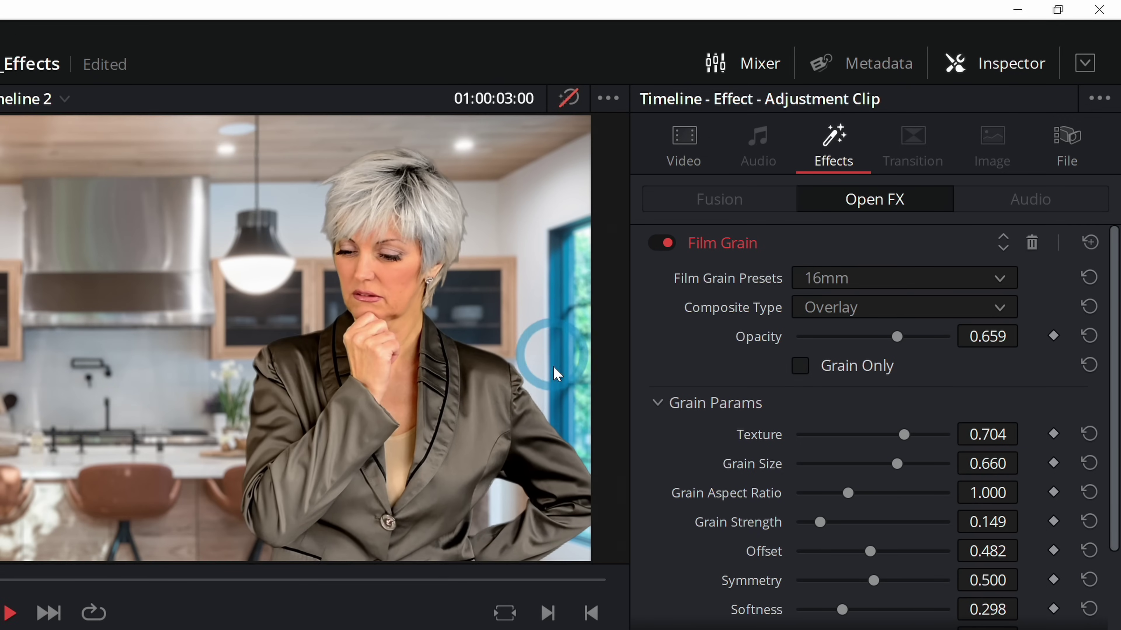
click(565, 403)
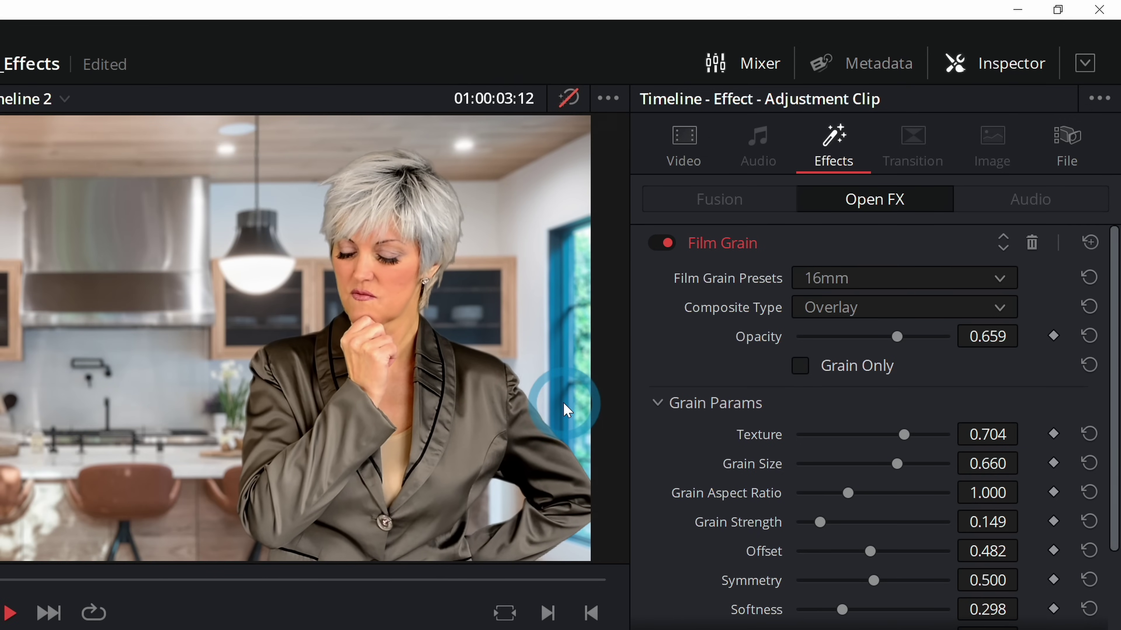
key(space)
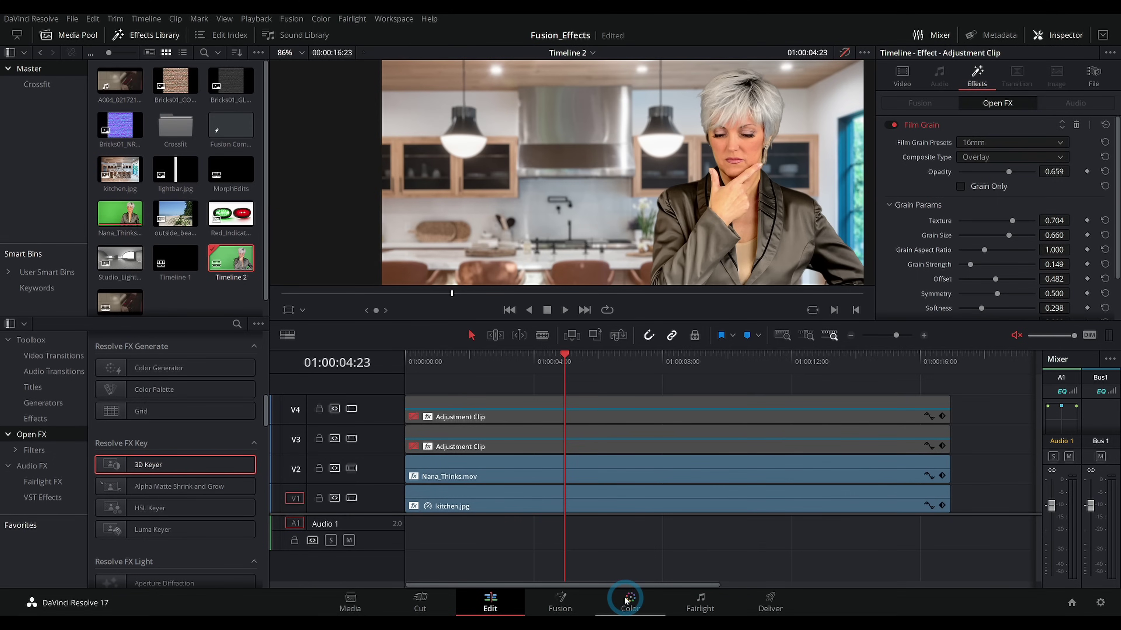
Step: Turn off the bypass of color grades and Fusion effects on the Color page, and return to the Edit page to view the graded composite
click(630, 600)
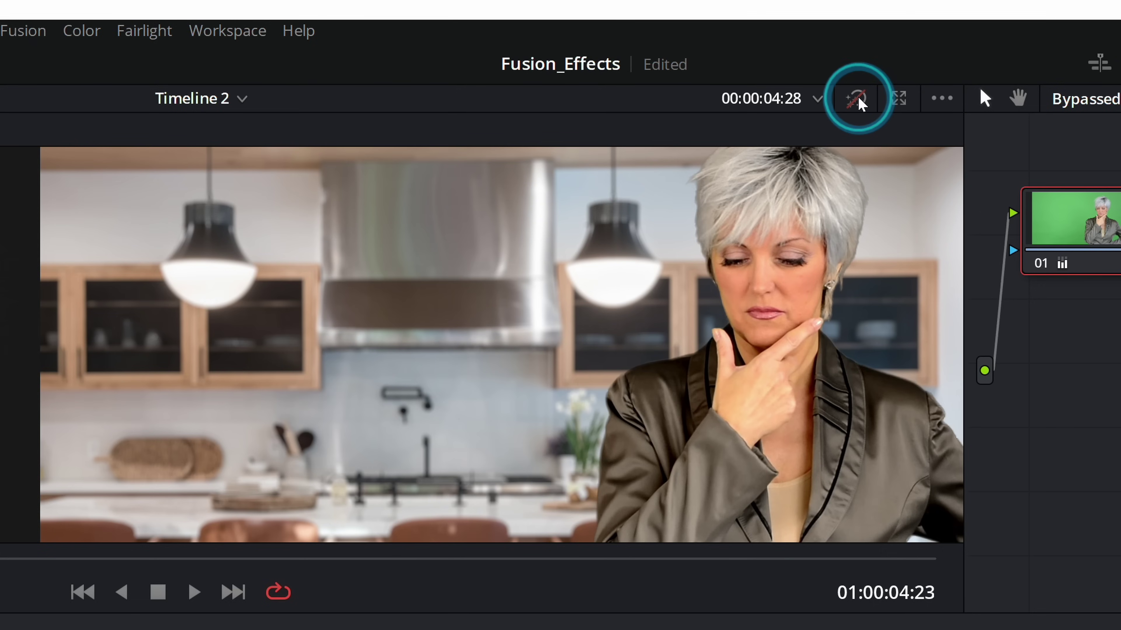
click(295, 98)
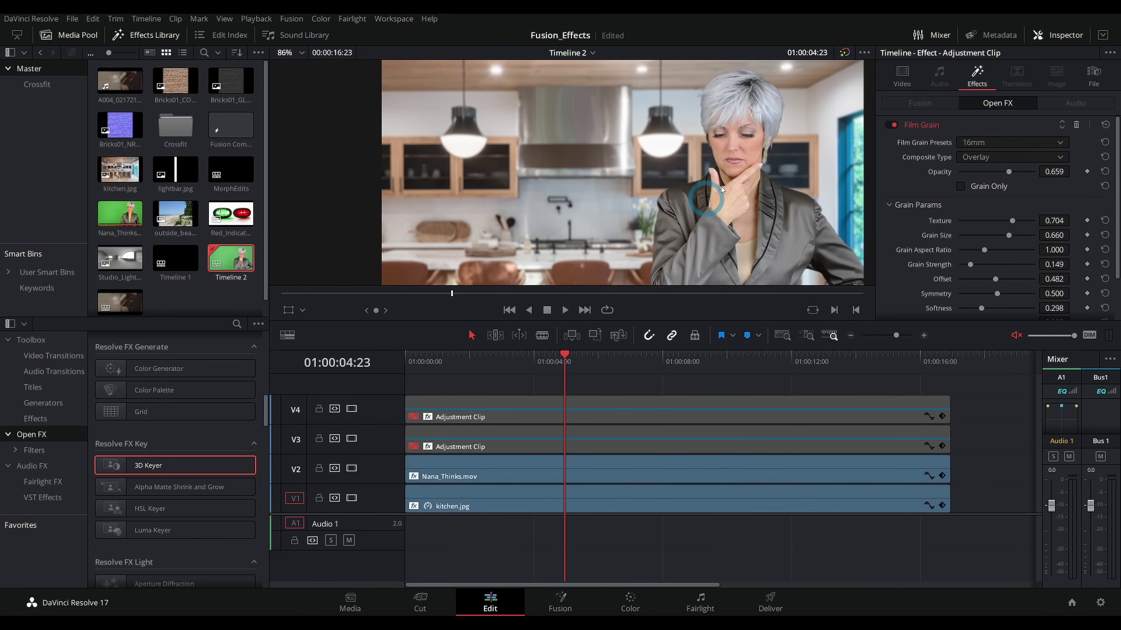
drag(702, 187, 677, 189)
scroll(732, 207, down, 2)
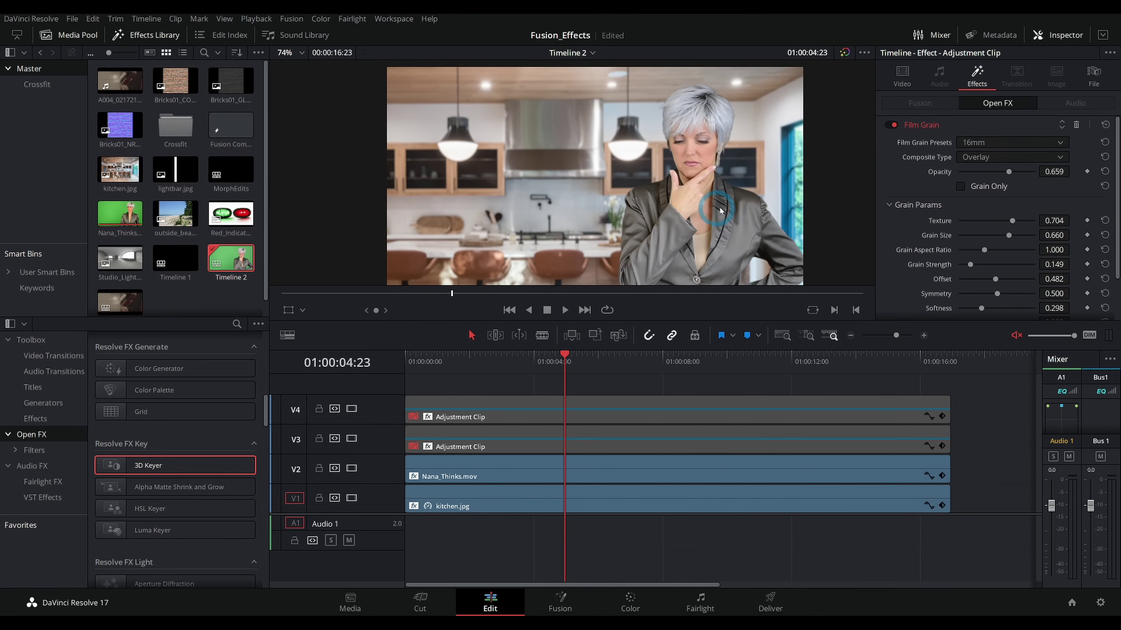
Step: Enable the Glow adjustment clip on V3 and the Film Grain adjustment clip on V4, and check the composite around 01:00:08:03
key(ctrl+Down)
scroll(740, 202, up, 1)
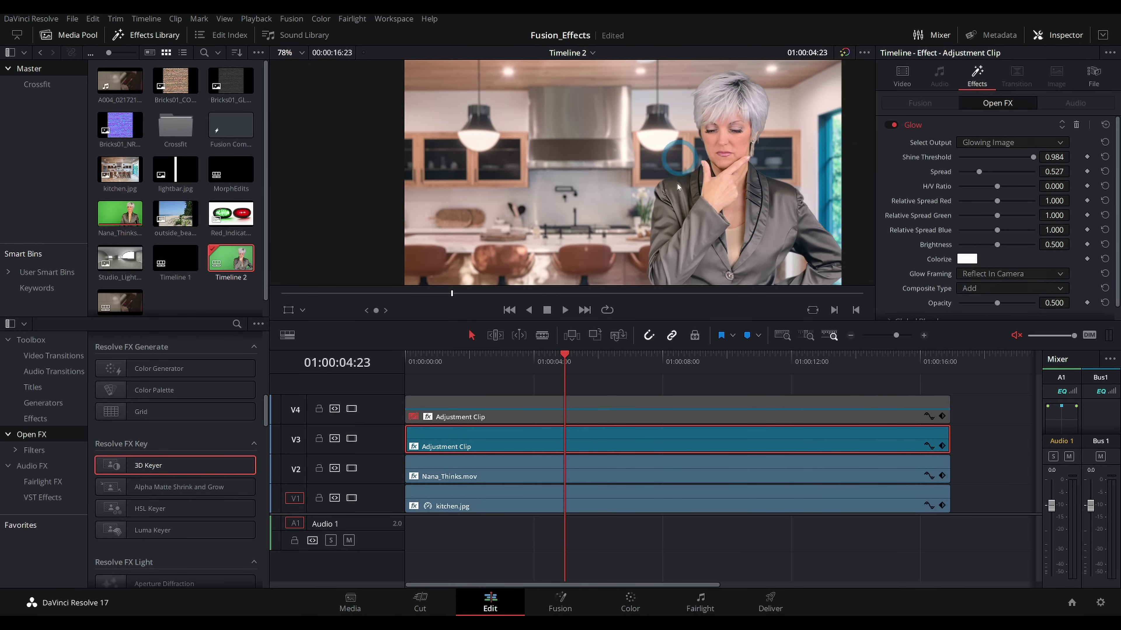
click(509, 419)
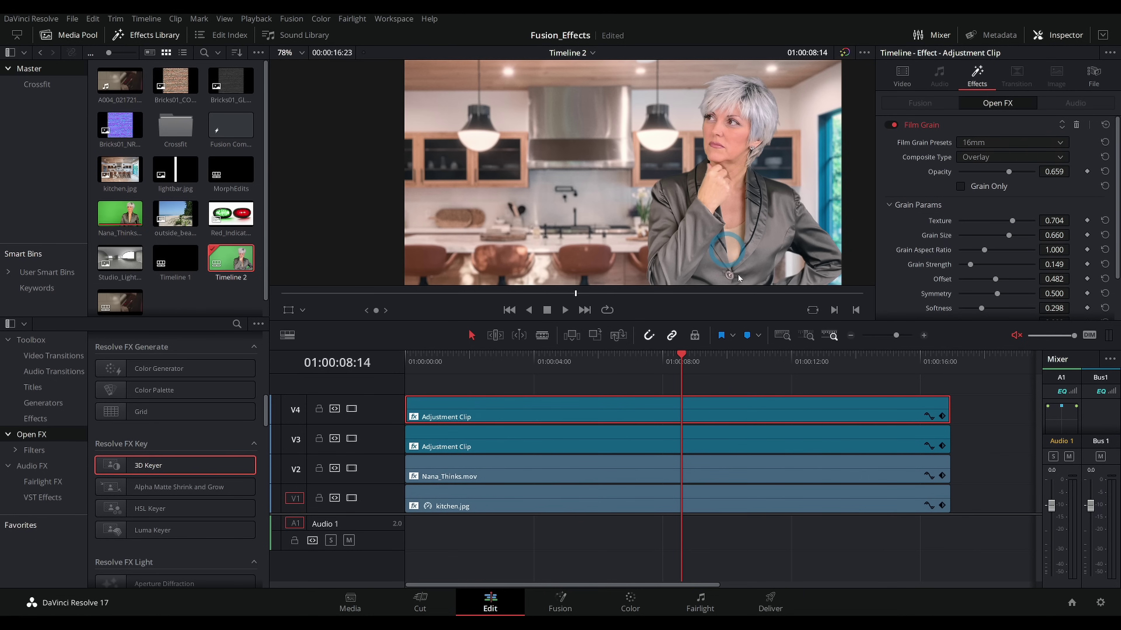
click(666, 387)
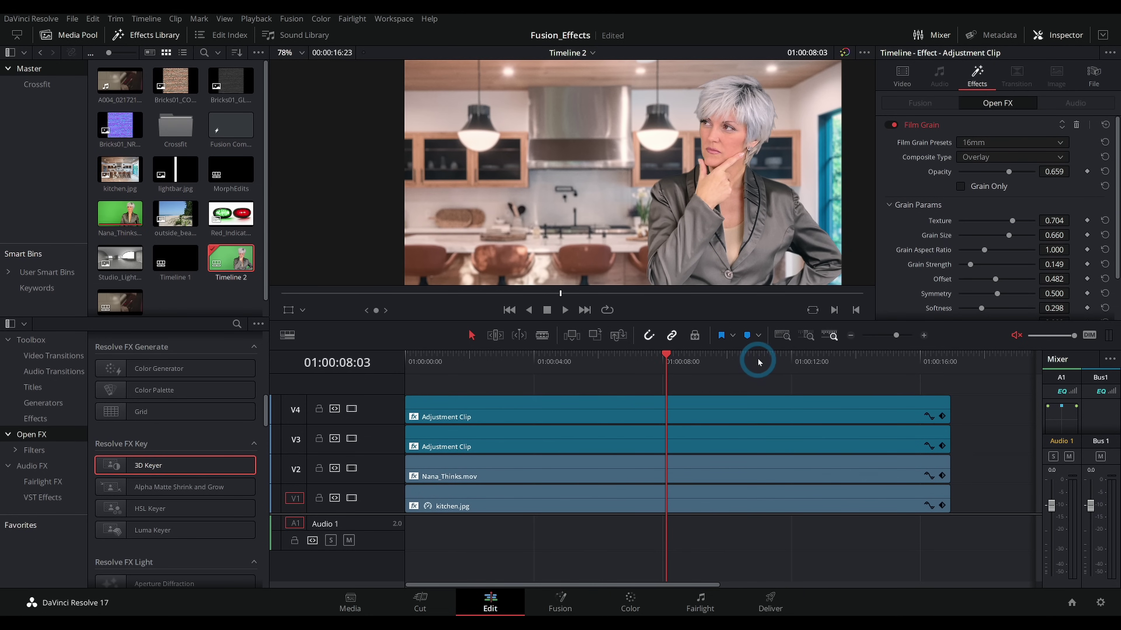